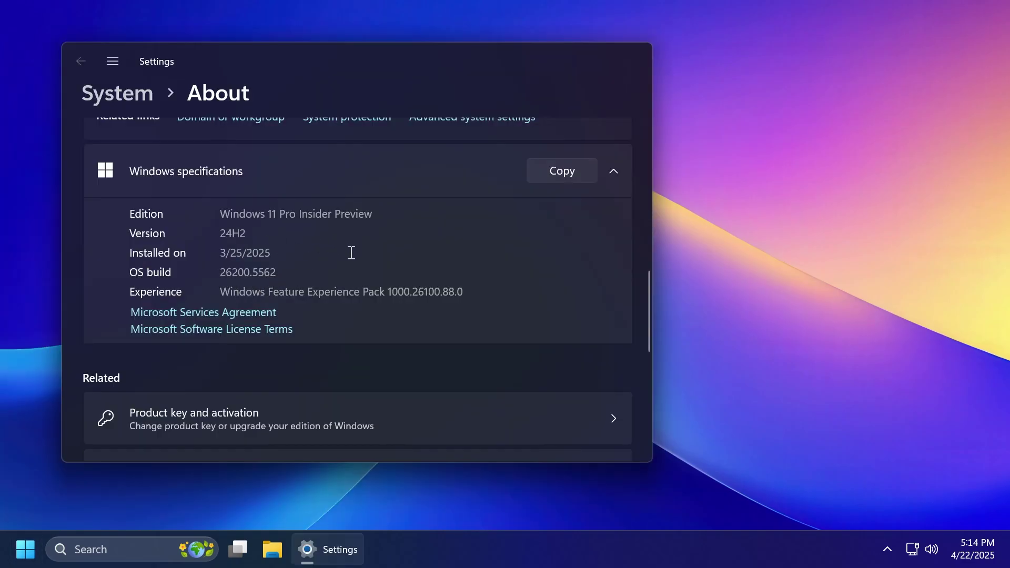
Close Settings after reviewing the Windows 11 Pro Insider Preview build 26200.5562 specifications.
left_click(635, 51)
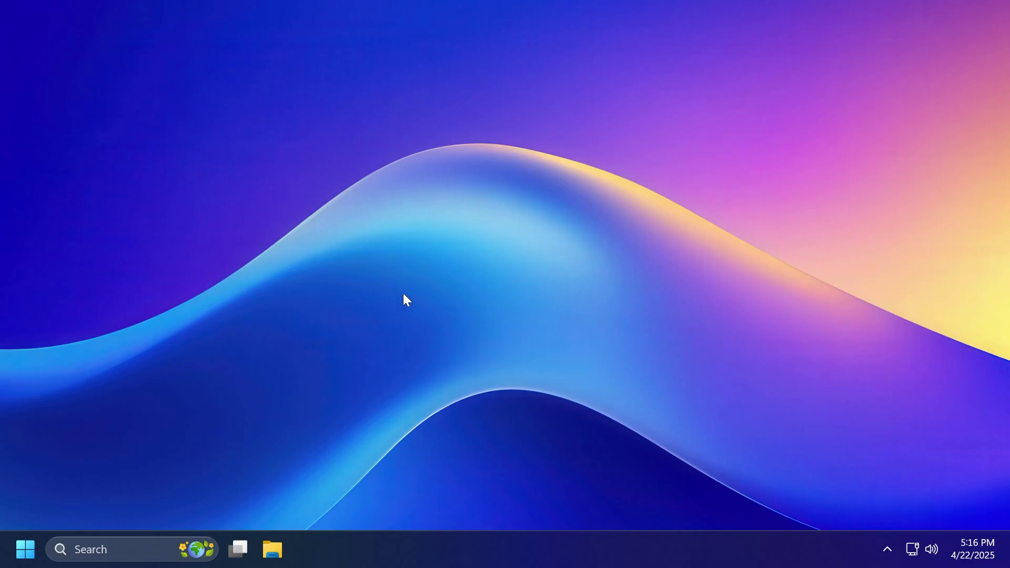
Launch voice access from Start search and dismiss its updates dialog.
key("super")
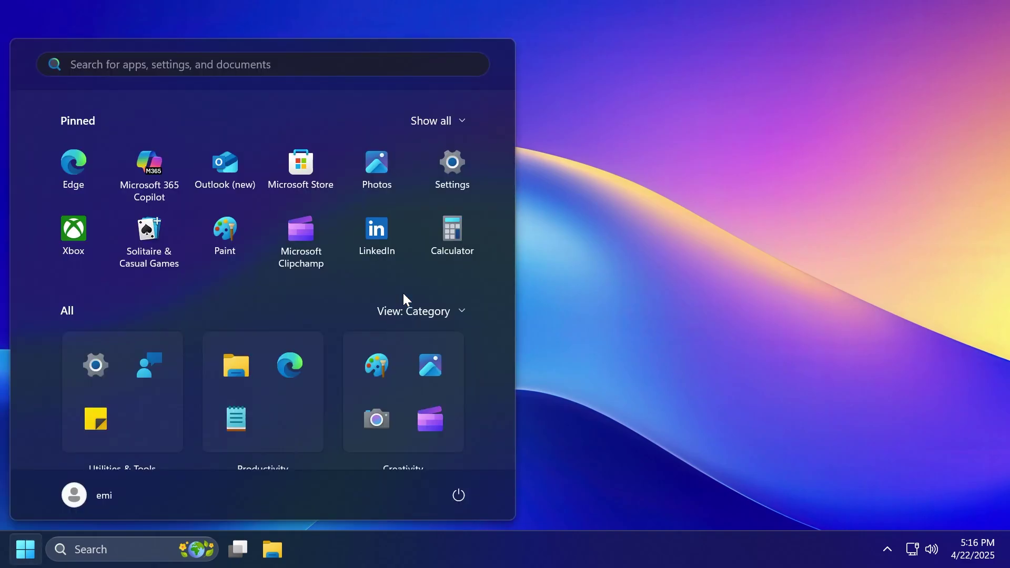
type("voice access")
key("Return")
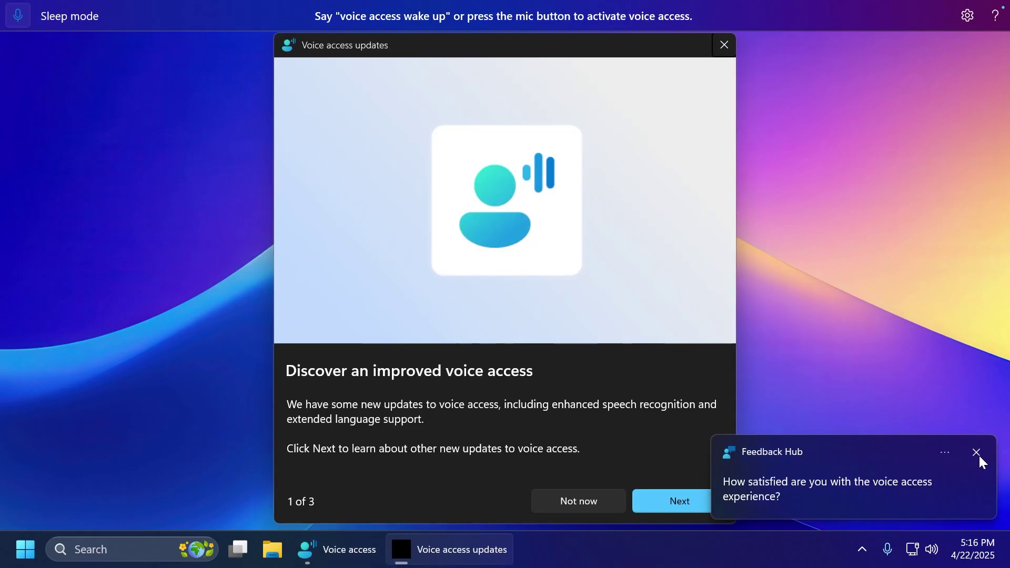
left_click(978, 453)
key("Escape")
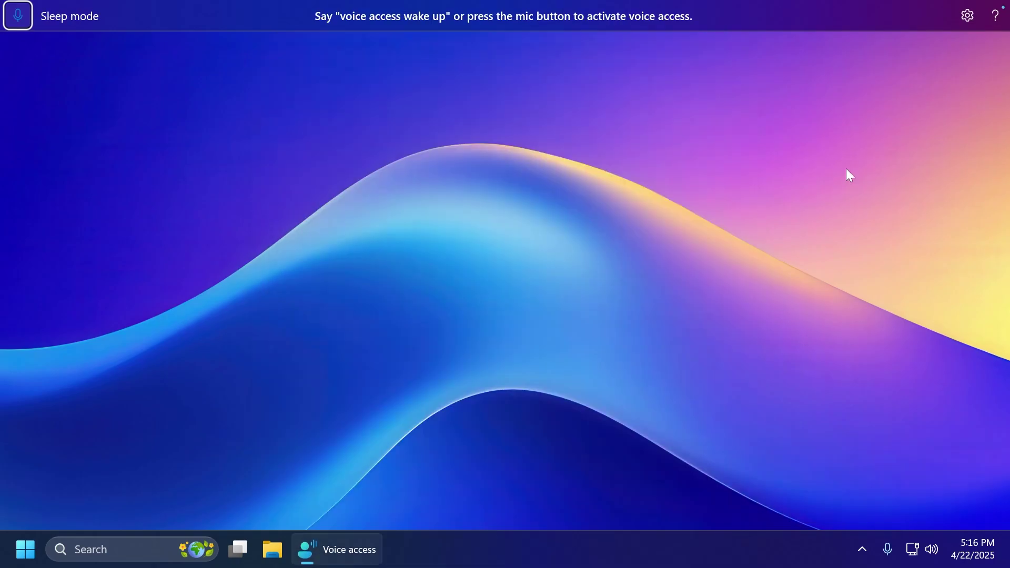
Open the voice access vocabulary builder via the gear menu's Add to vocabulary.
left_click(967, 16)
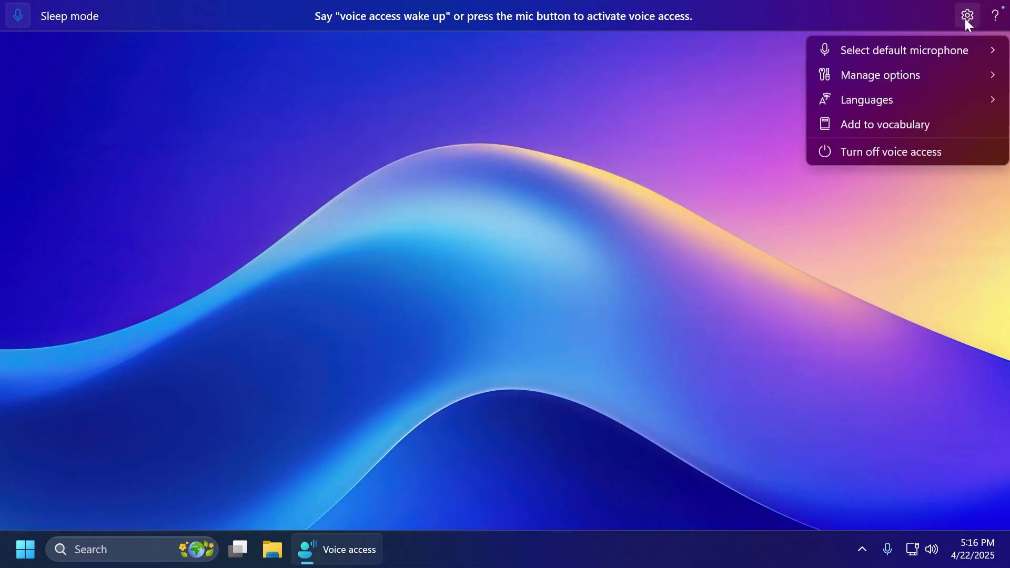
left_click(867, 132)
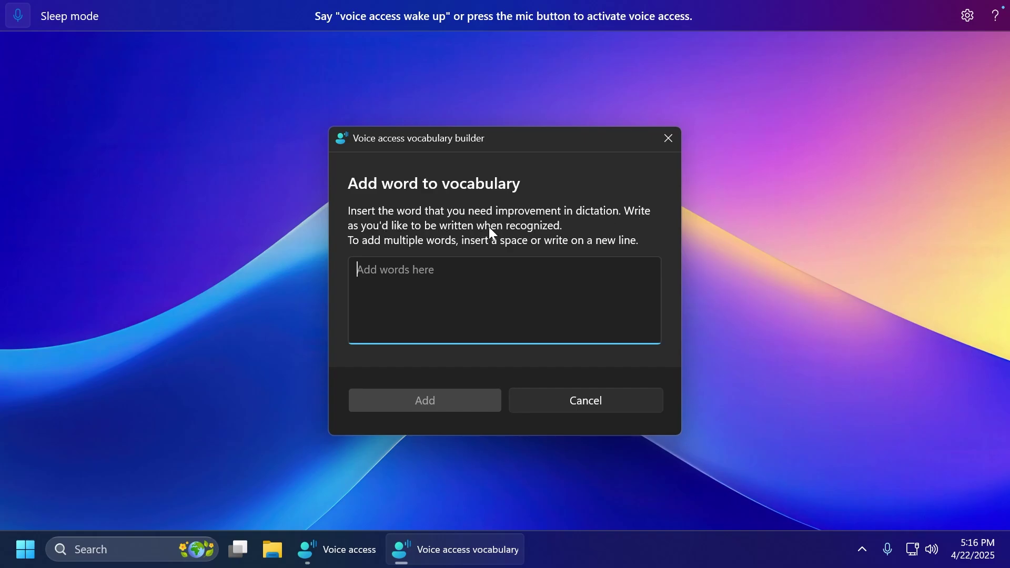
left_click_drag(520, 138, 484, 153)
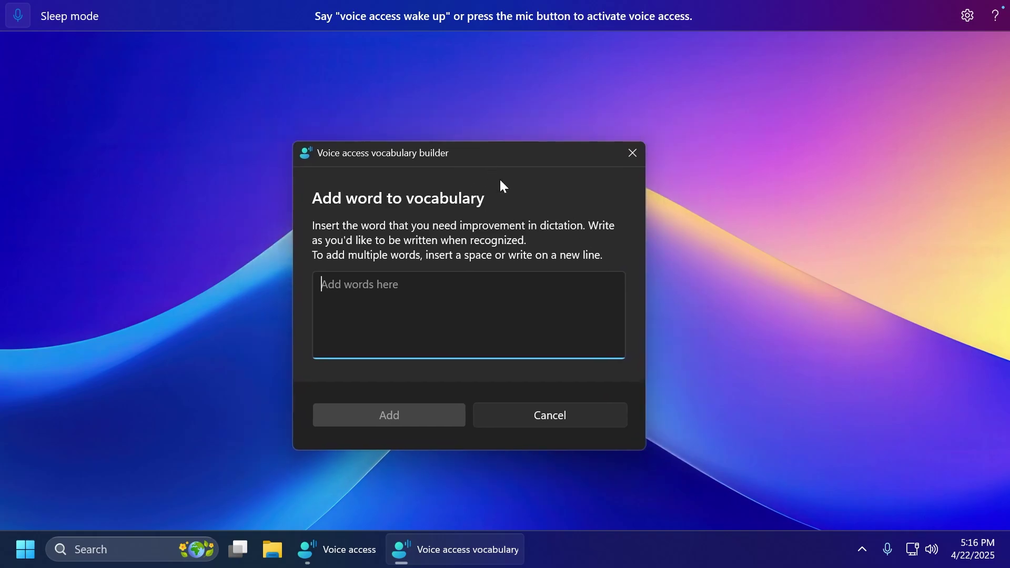
Close the vocabulary builder and toggle Voice access off and on in Accessibility quick settings.
left_click(635, 162)
left_click(918, 553)
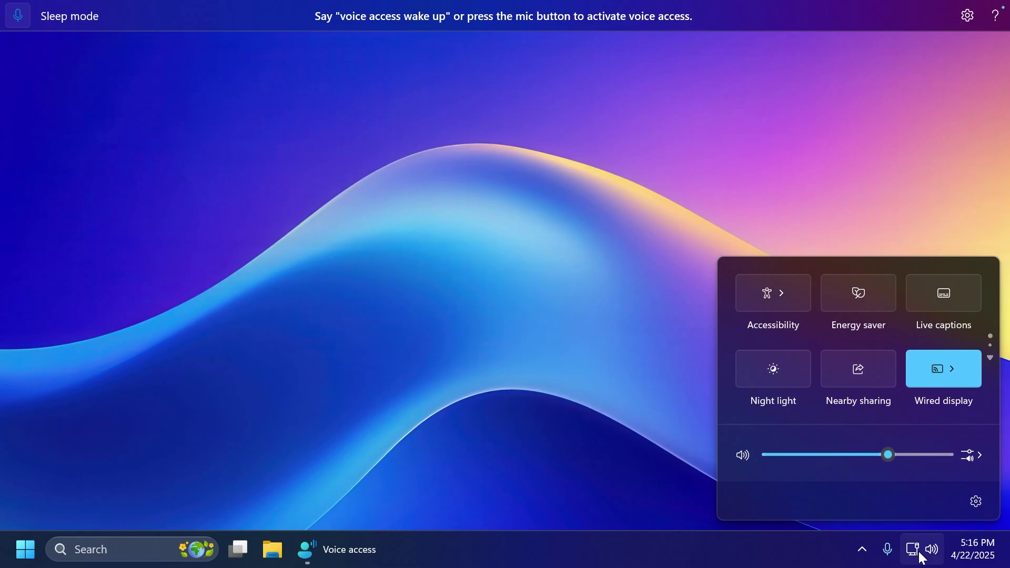
left_click(772, 297)
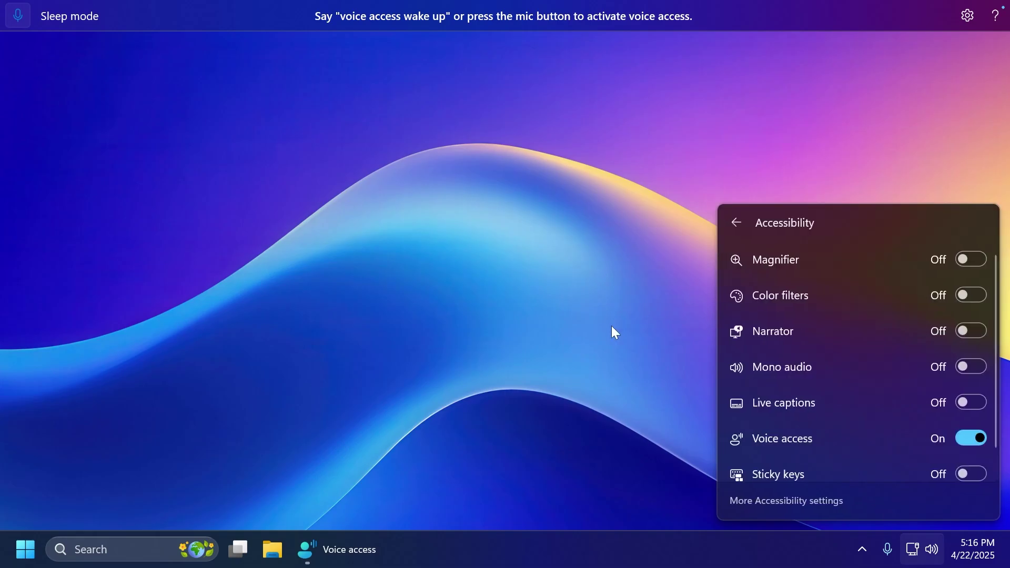
scroll(779, 416, "down", 1)
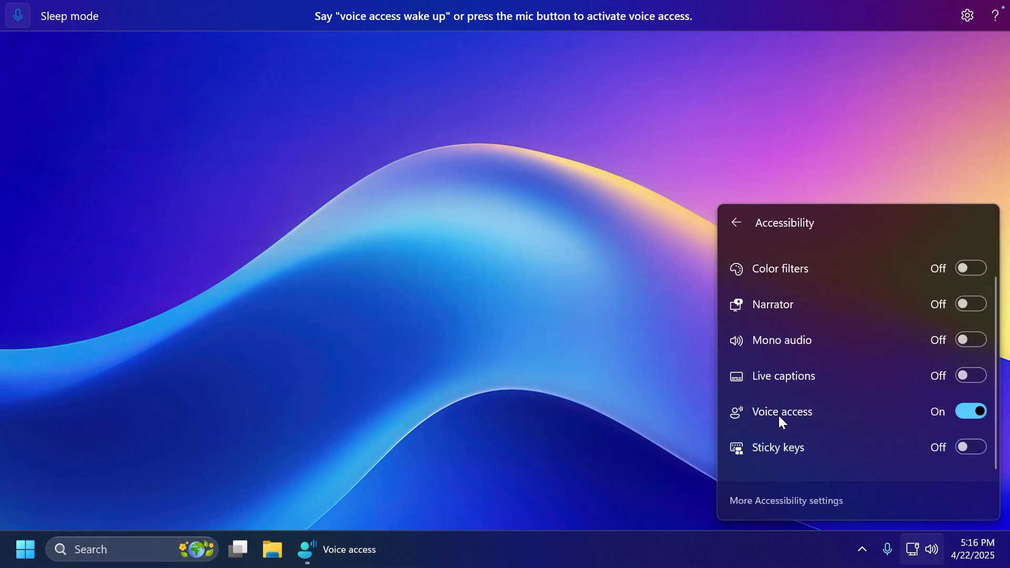
left_click(970, 413)
left_click(964, 411)
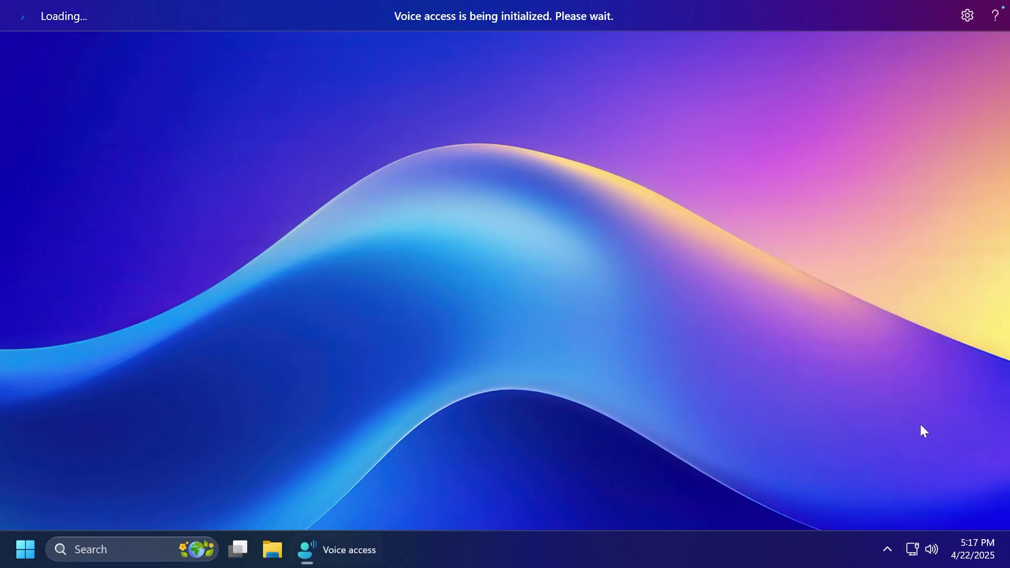
key("super+a")
left_click(781, 295)
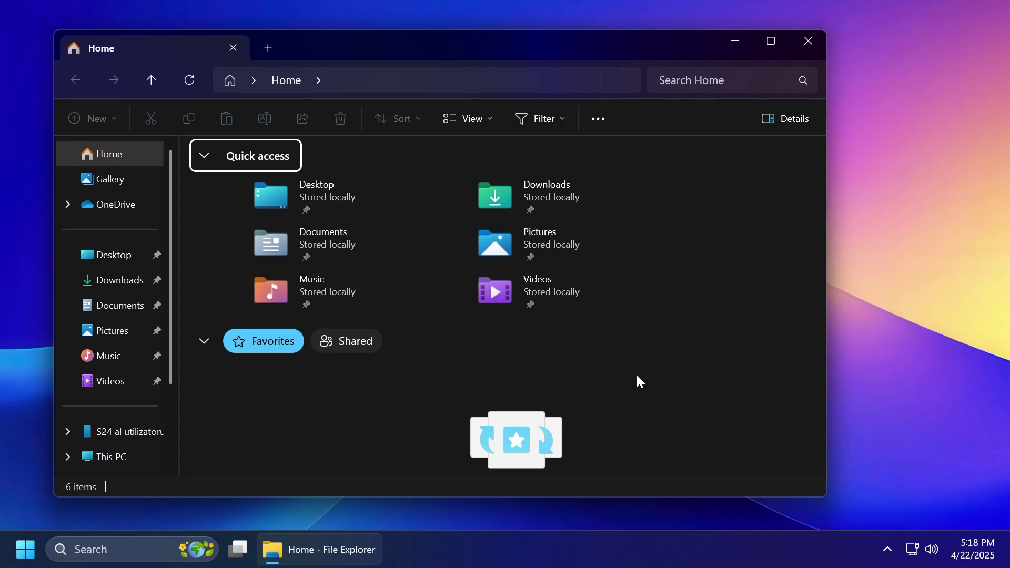
Open Folder Options from File Explorer's See more menu to view General settings.
left_click(600, 119)
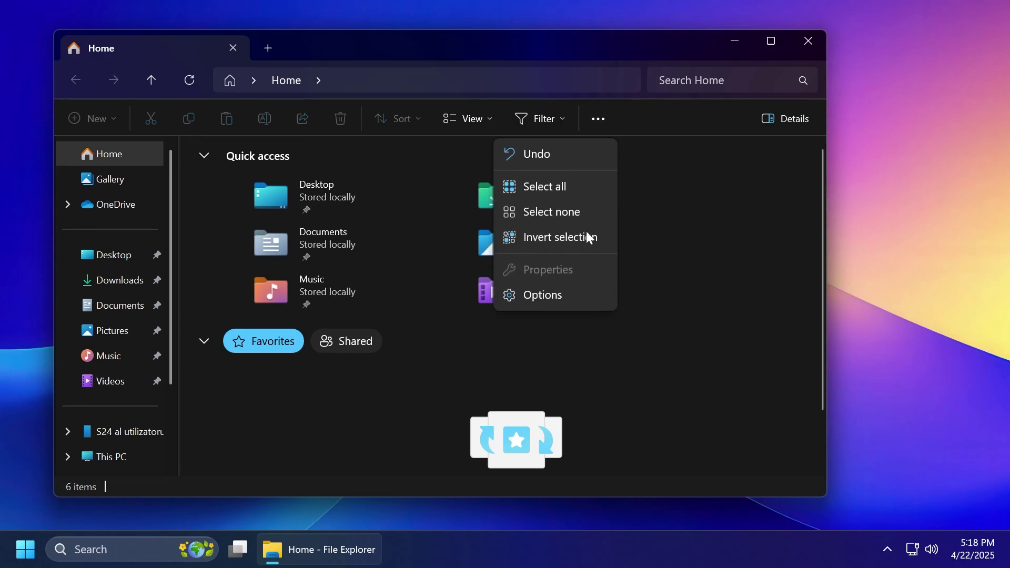
left_click(560, 296)
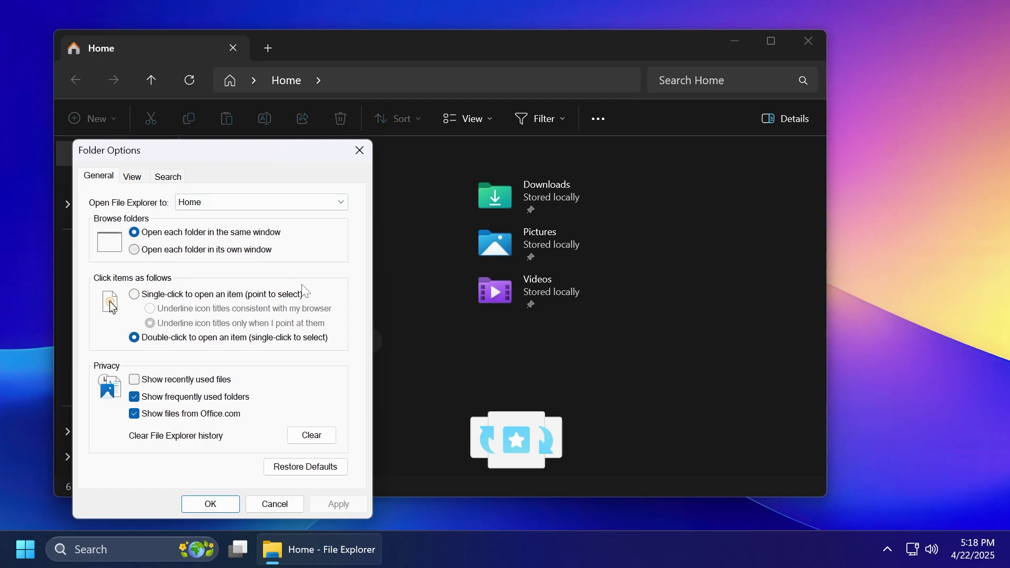
Switch the taskbar Widgets toggle On, close Settings, and bring up the widgets board.
left_click_drag(257, 149, 254, 141)
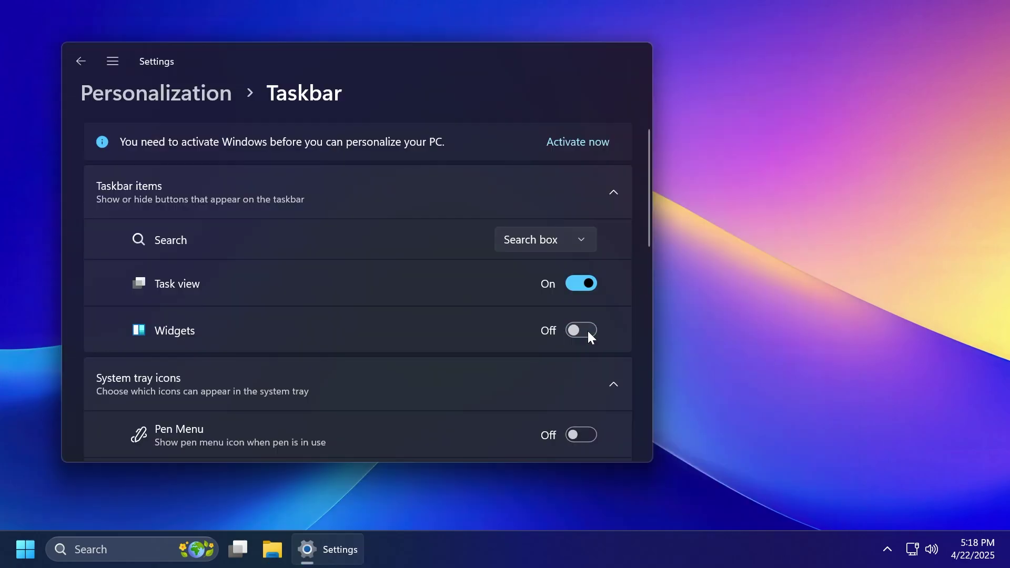
left_click(588, 330)
left_click(642, 57)
mouse_move(764, 549)
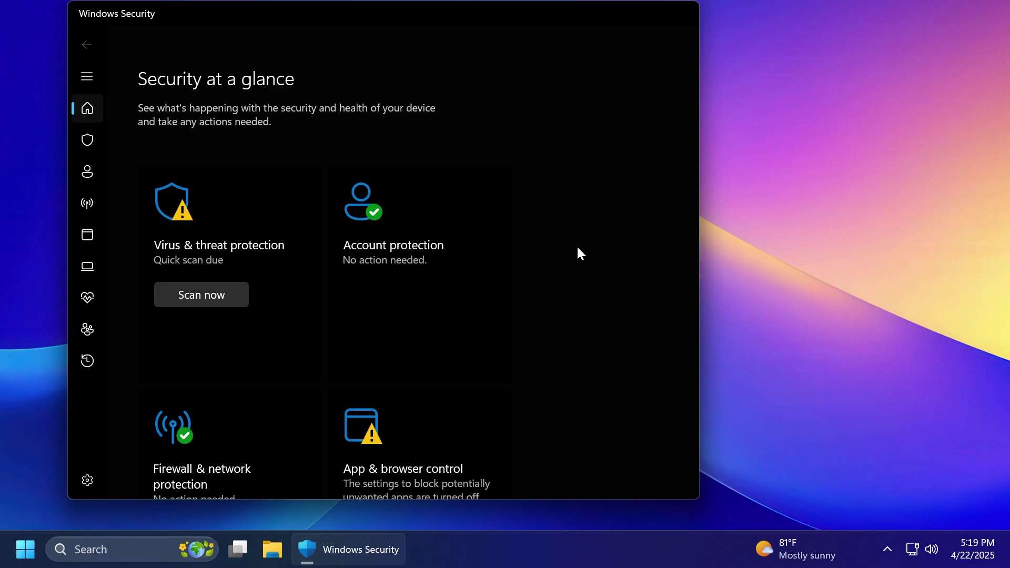
View the Device security page and its Security processor details.
left_click(87, 266)
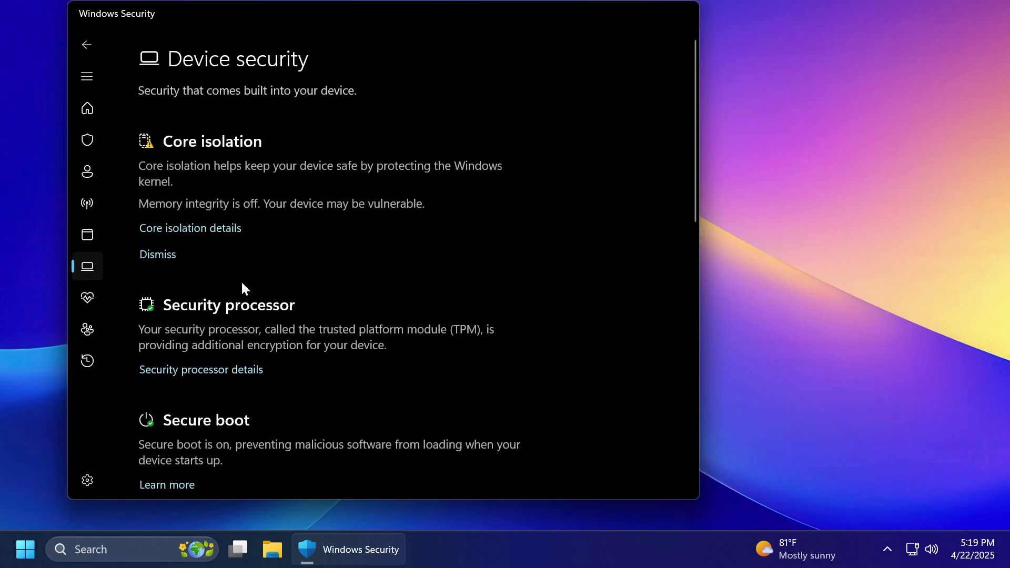
left_click(225, 370)
Close Windows Security and go to Settings > Bluetooth & devices > Printers & scanners.
key("alt+F4")
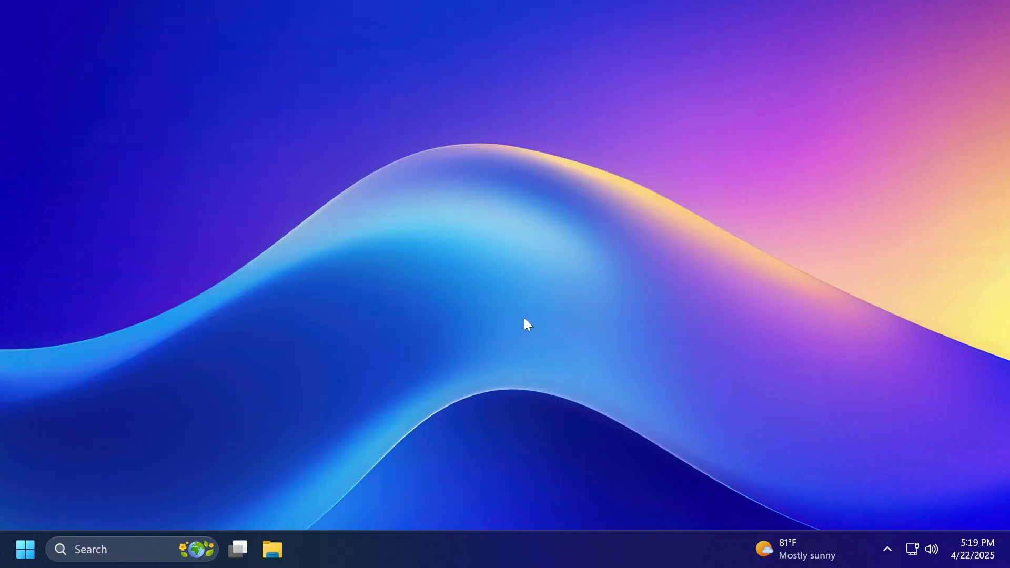
key("super+i")
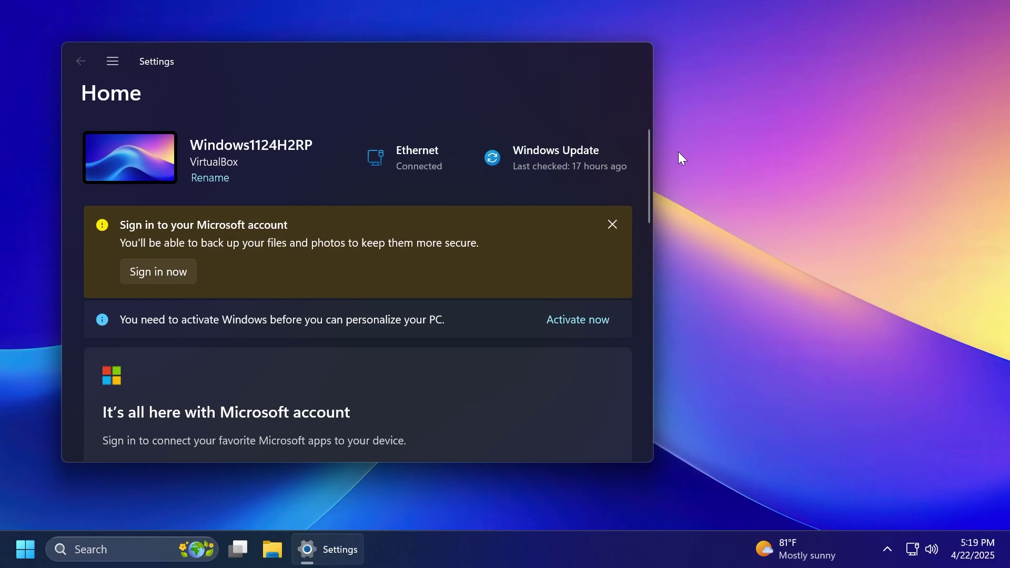
left_click_drag(653, 157, 856, 158)
left_click(166, 276)
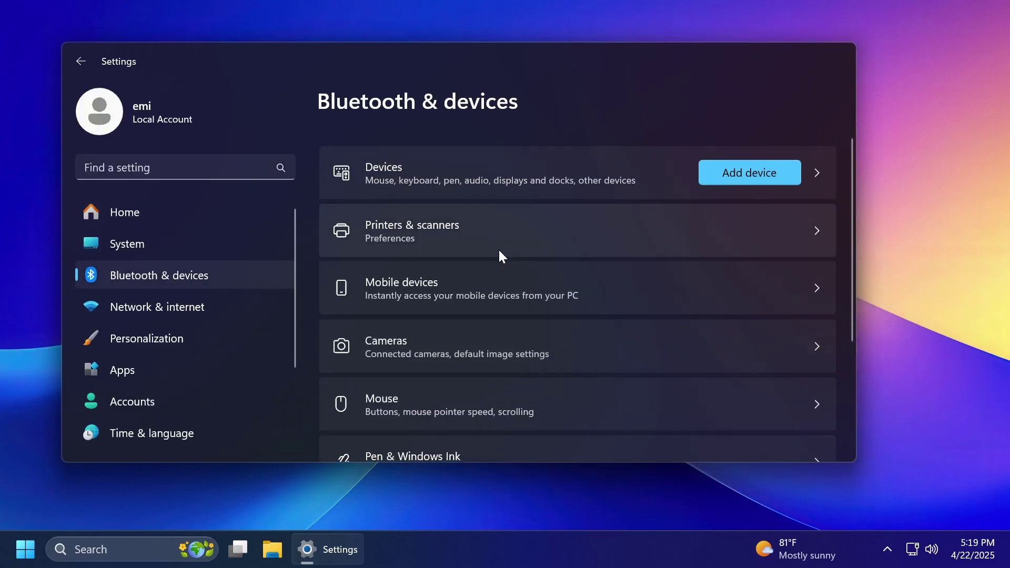
left_click(475, 238)
Open Microsoft Print to PDF, expand Additional printer settings, and start renaming it.
scroll(589, 266, "down", 4)
scroll(589, 266, "up", 4)
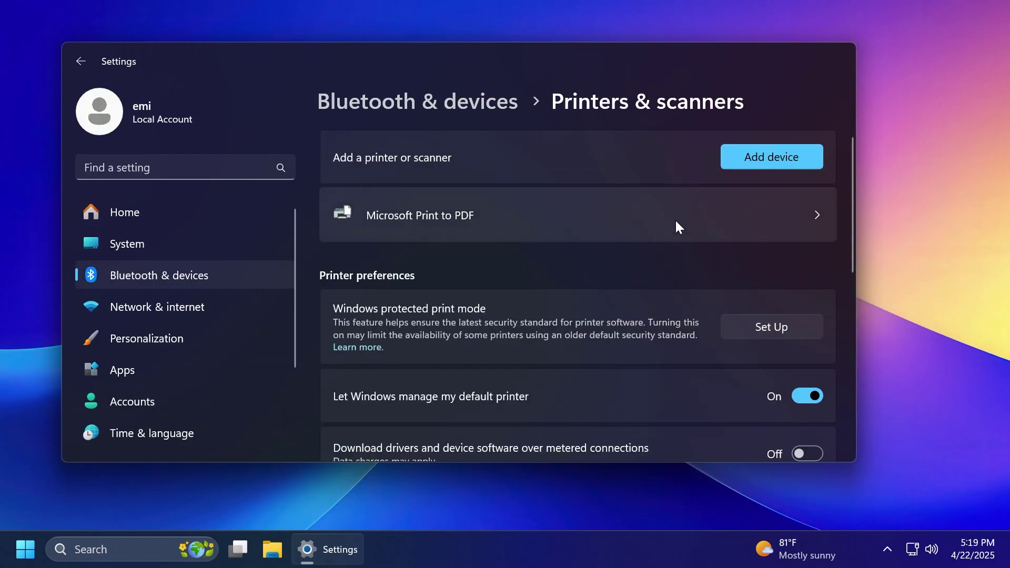
left_click(676, 228)
scroll(575, 243, "down", 3)
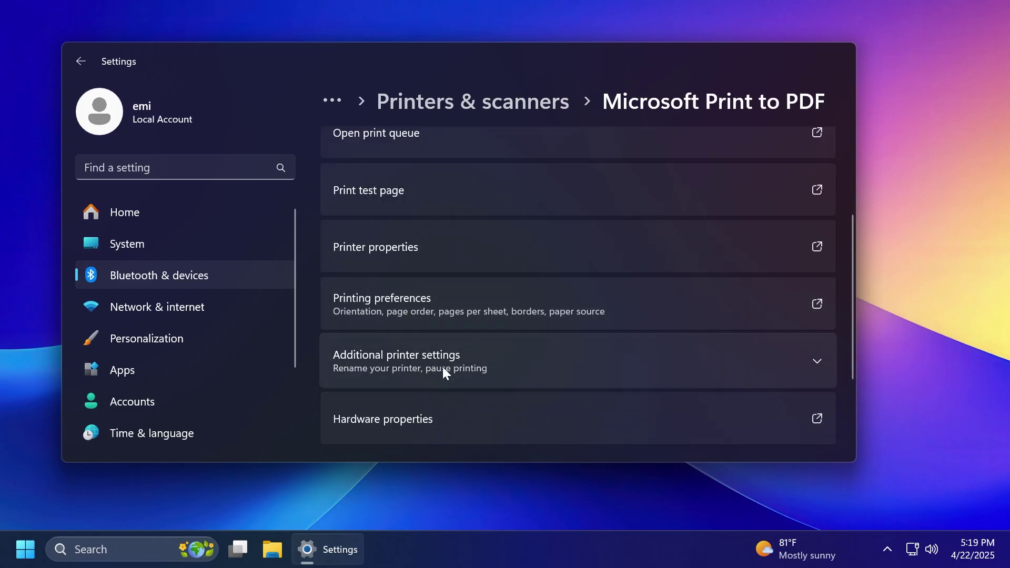
left_click(441, 368)
scroll(458, 310, "down", 2)
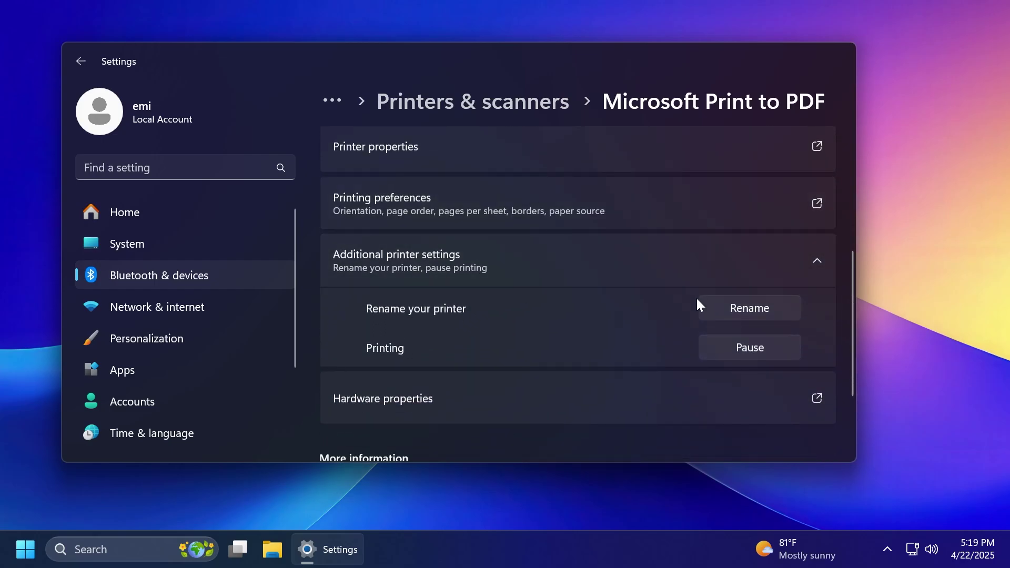
left_click(741, 310)
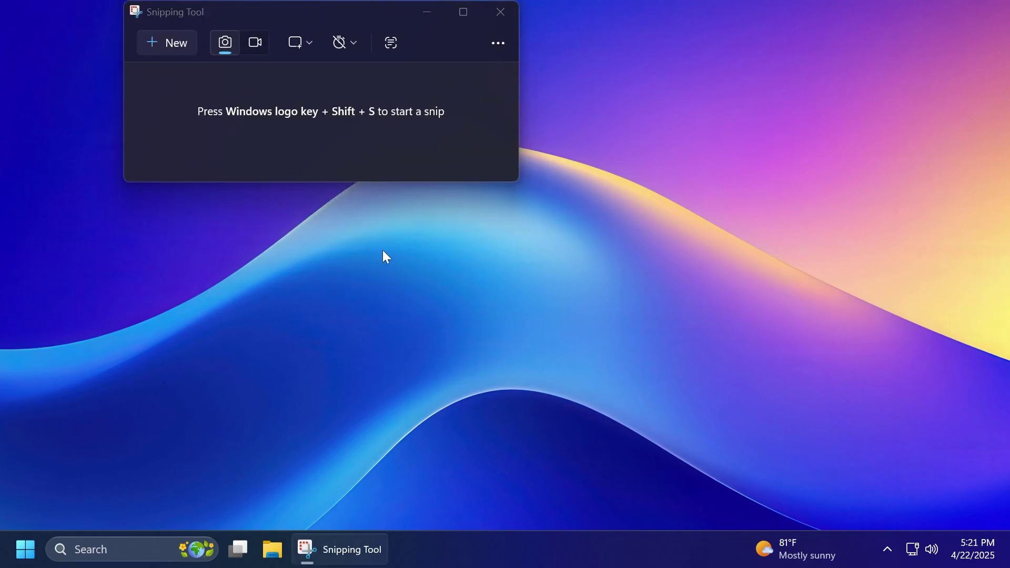
Launch Notepad with 'notepad quer.txt' and dismiss the file-not-found error.
key("super")
type("notepad quer.txt")
key("Return")
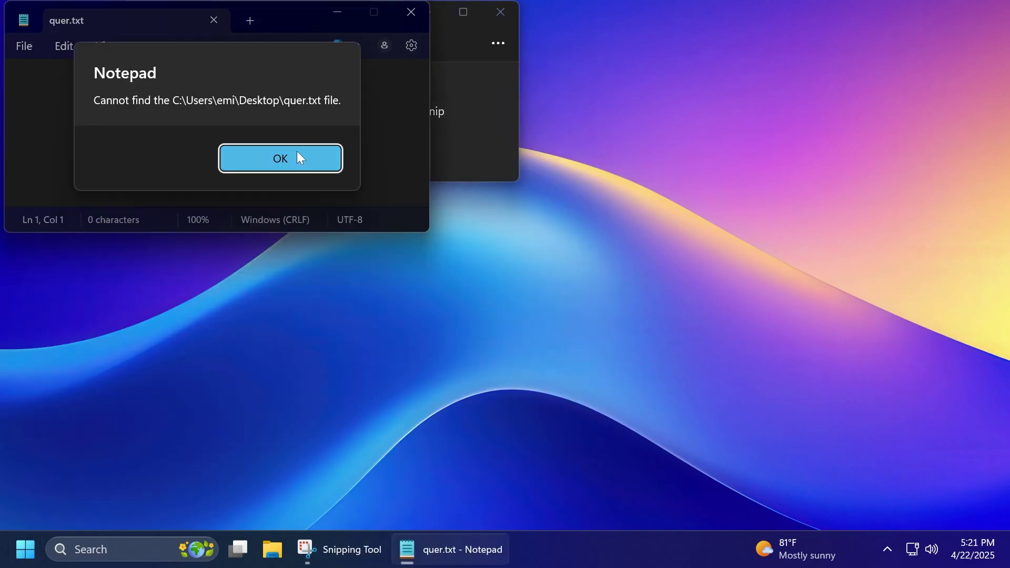
left_click(298, 158)
left_click_drag(289, 23, 688, 249)
Type 'this is the tech based youtube channel' into the new note.
type("th")
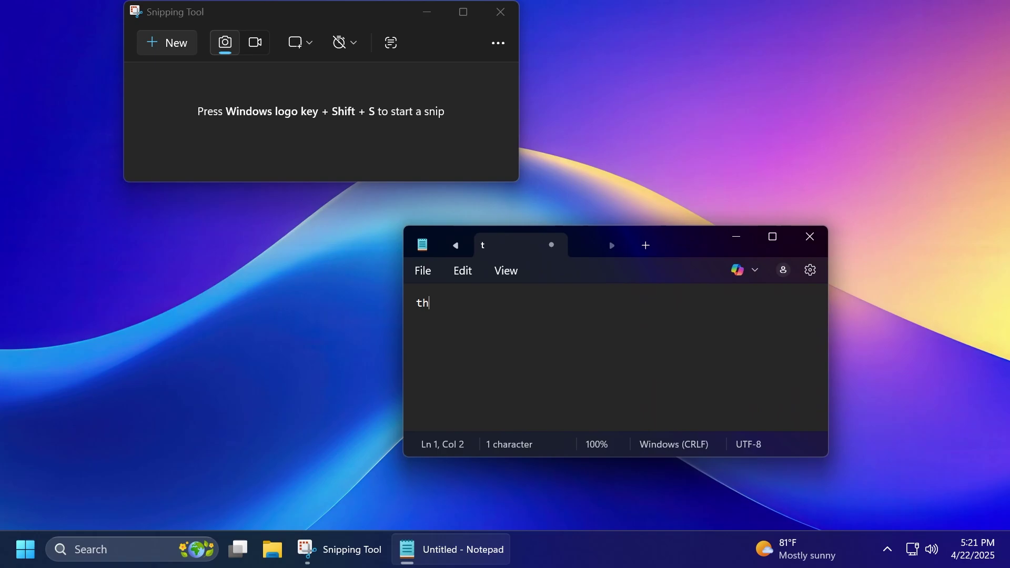
type("is is the tech bas")
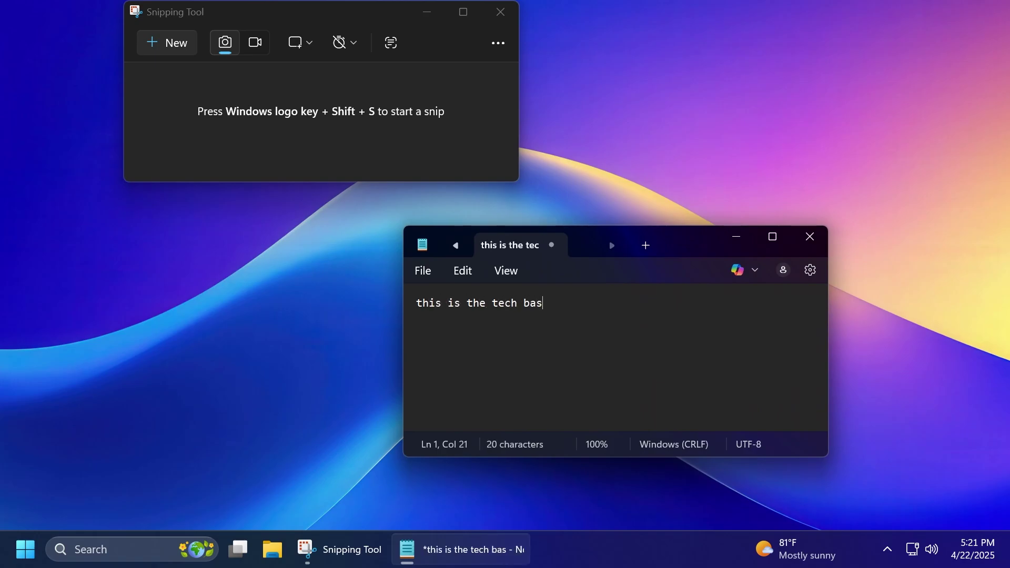
type("ed youtube channel")
left_click(396, 47)
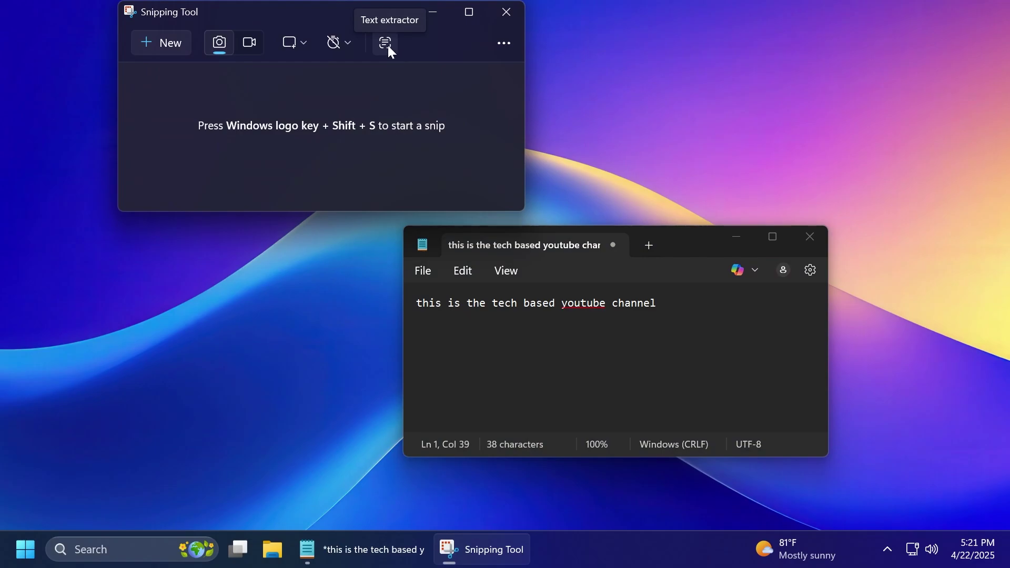
Copy all text with Snipping Tool's Text extractor and paste it over the whole note.
left_click(387, 44)
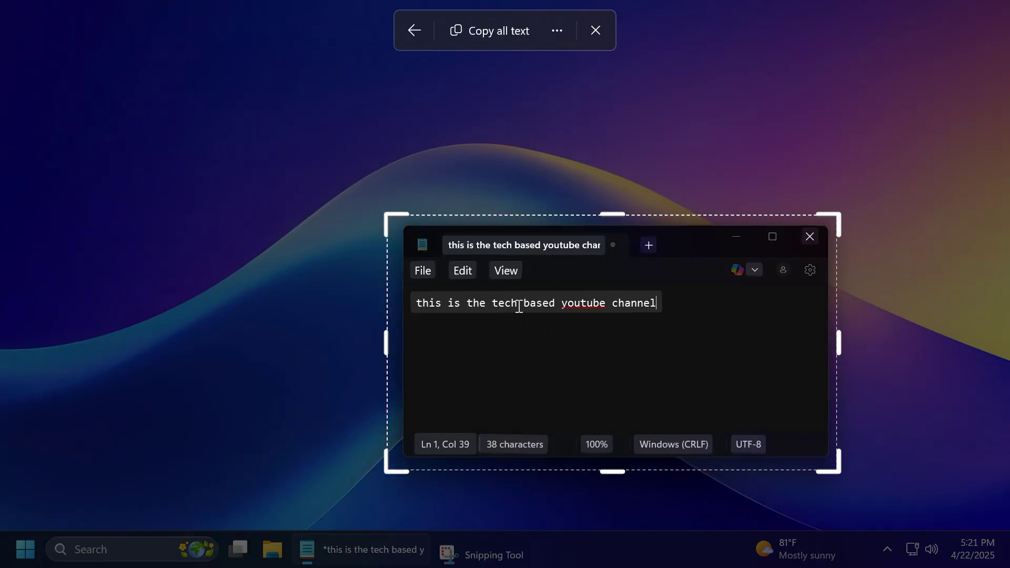
left_click(495, 36)
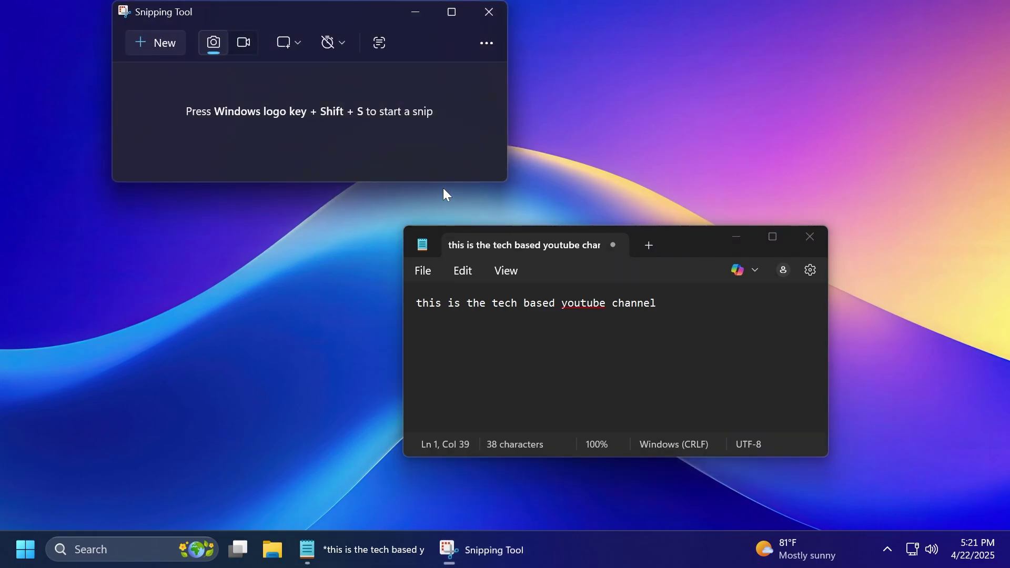
double_click(541, 307)
key("ctrl+a")
key("ctrl+v")
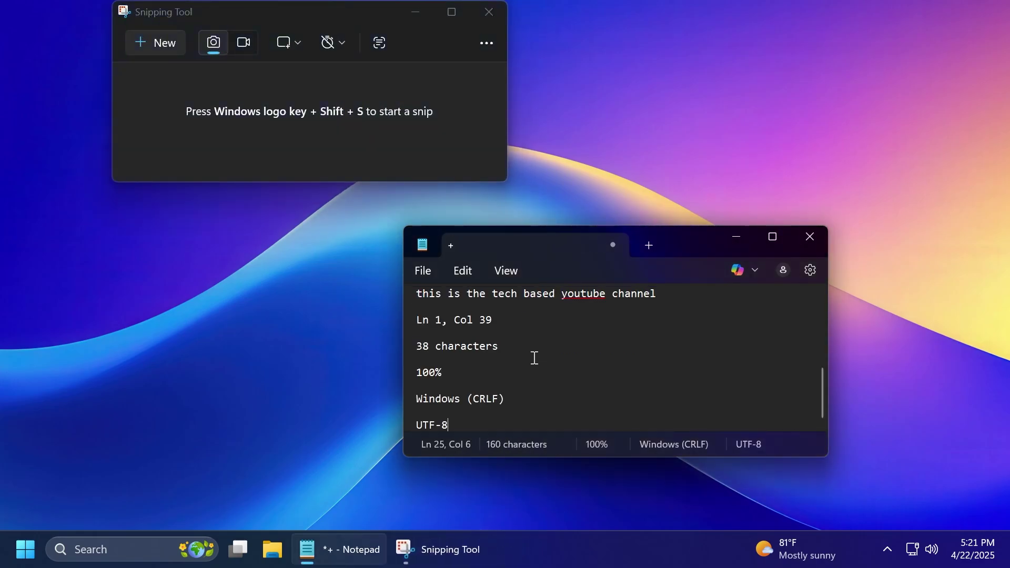
scroll(534, 356, "up", 6)
scroll(492, 360, "down", 4)
scroll(494, 368, "up", 4)
scroll(494, 355, "down", 3)
scroll(495, 356, "up", 3)
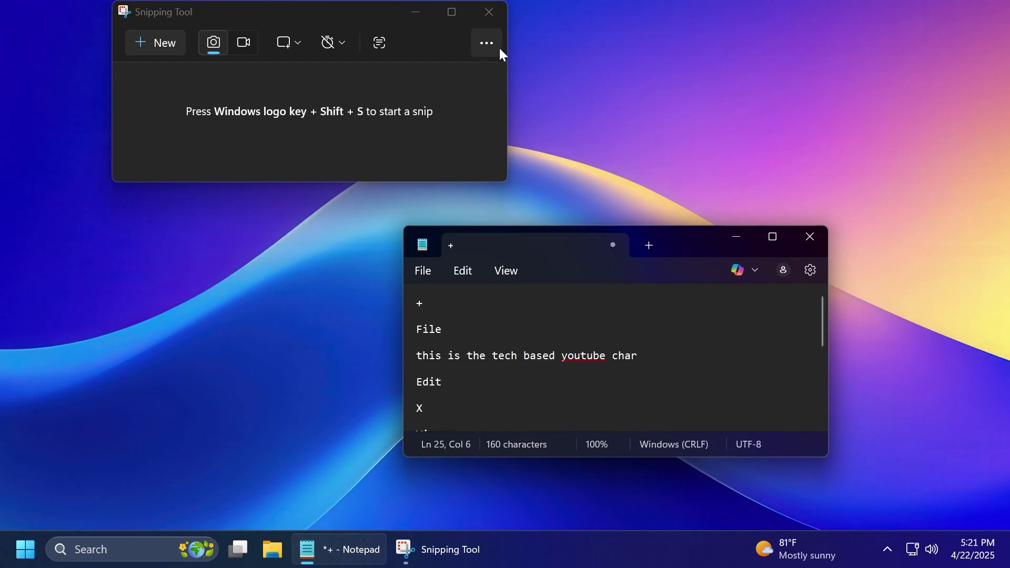
Check Snipping Tool version 11.2503.29.0 under About this app, then close Snipping Tool.
left_click(487, 45)
left_click(421, 103)
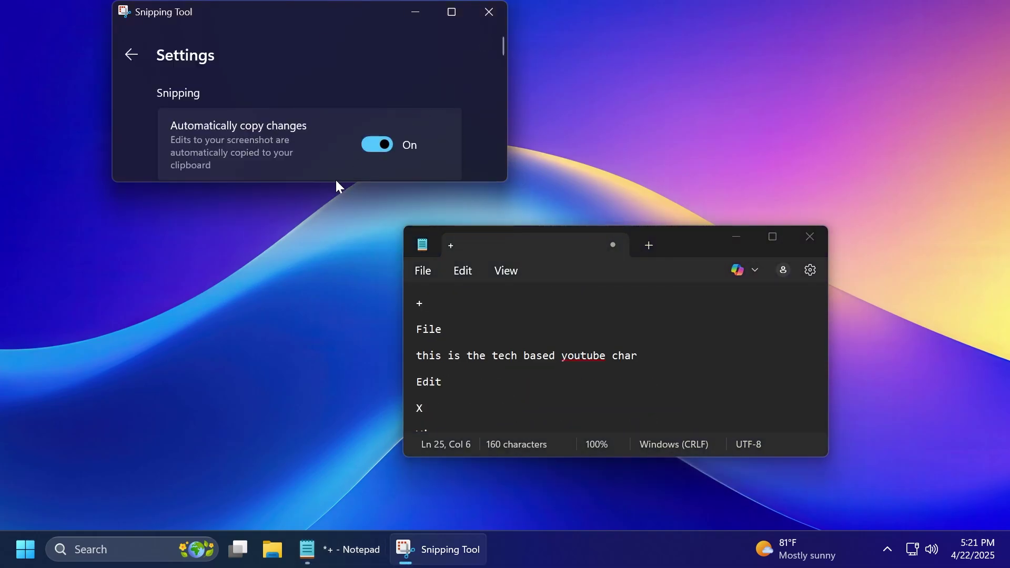
left_click_drag(337, 180, 315, 421)
scroll(314, 258, "down", 10)
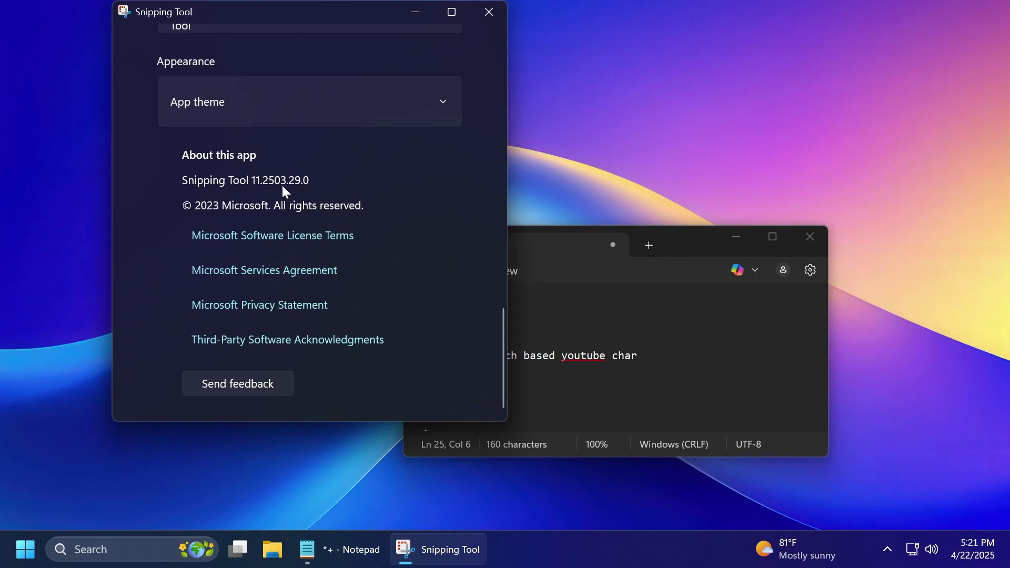
left_click_drag(307, 11, 259, 36)
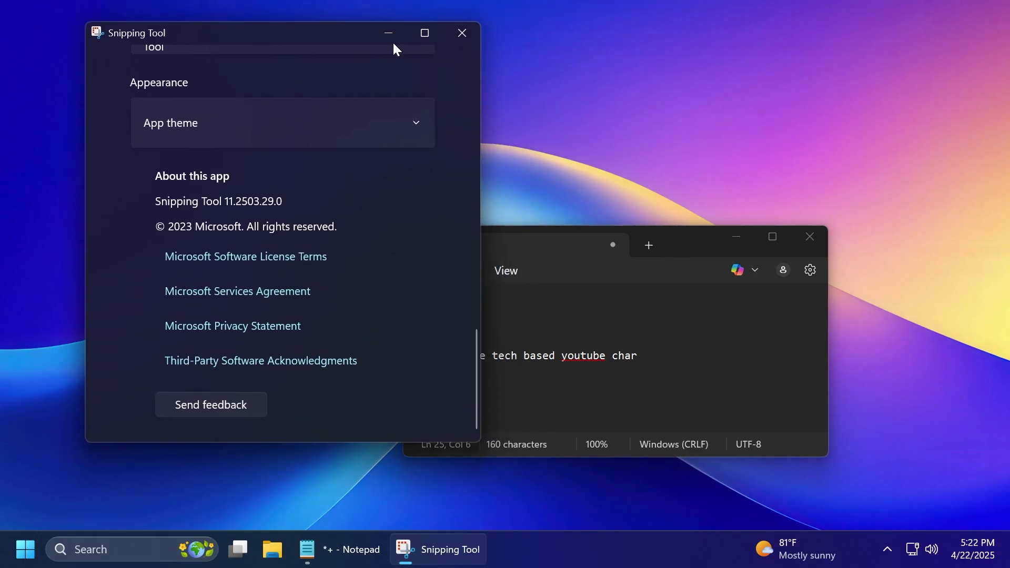
left_click(458, 37)
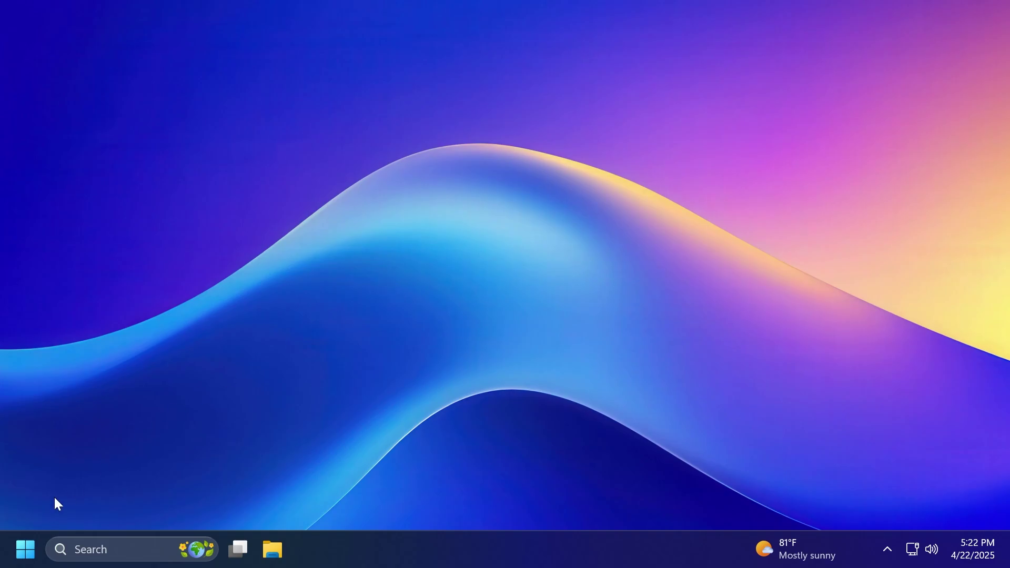
Glance at the Start menu, then open File Explorer on Home and move its window right.
left_click(25, 549)
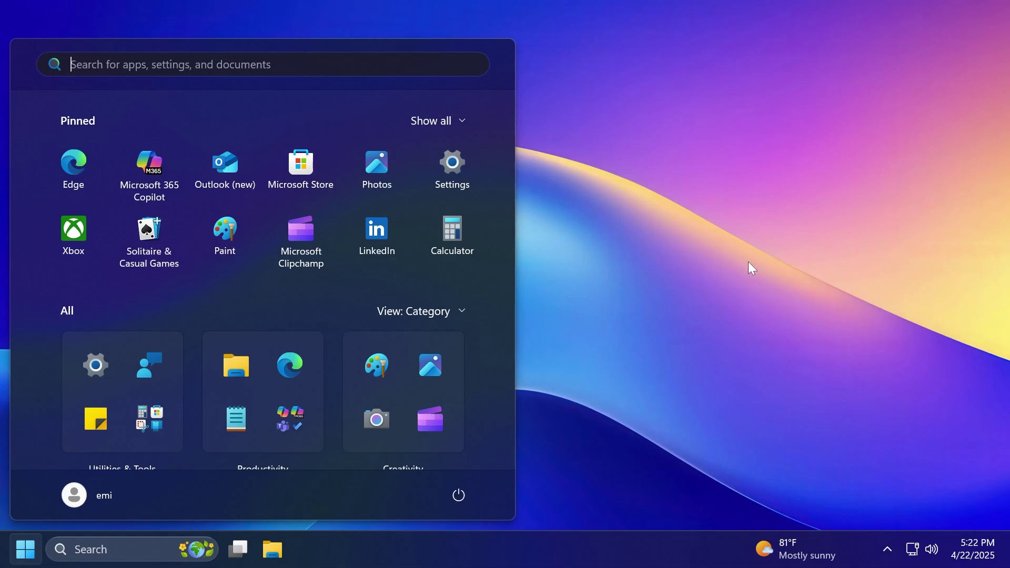
left_click(748, 262)
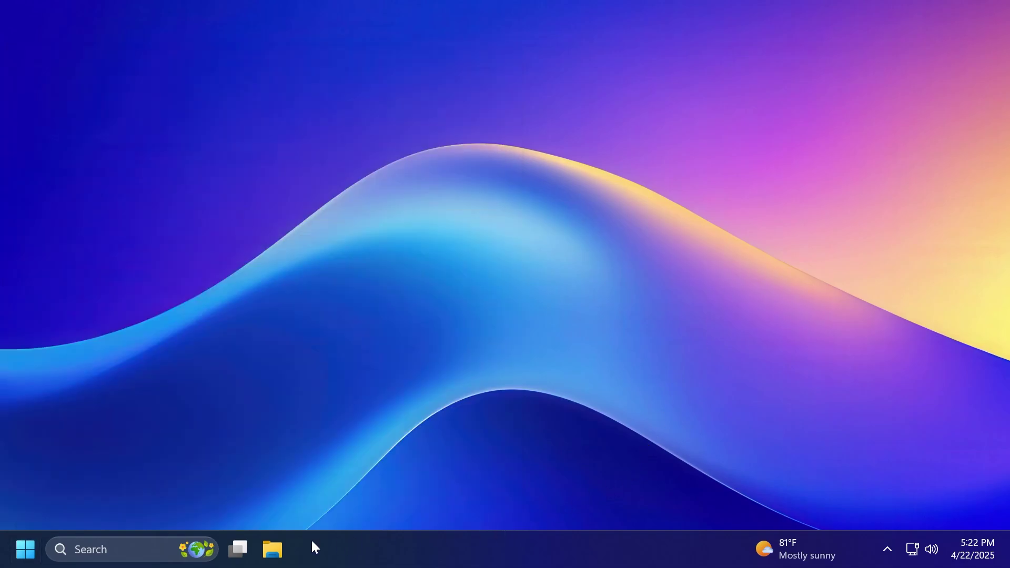
left_click(274, 549)
left_click_drag(577, 45, 610, 43)
Close File Explorer, then briefly show and dismiss the Windows Search panel.
key("alt+F4")
key("super+s")
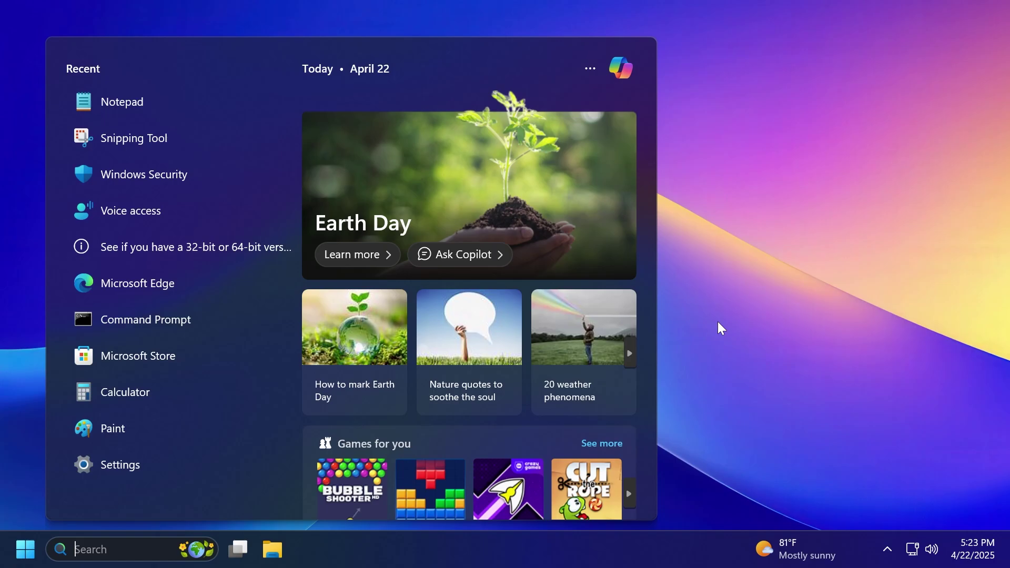
left_click(718, 321)
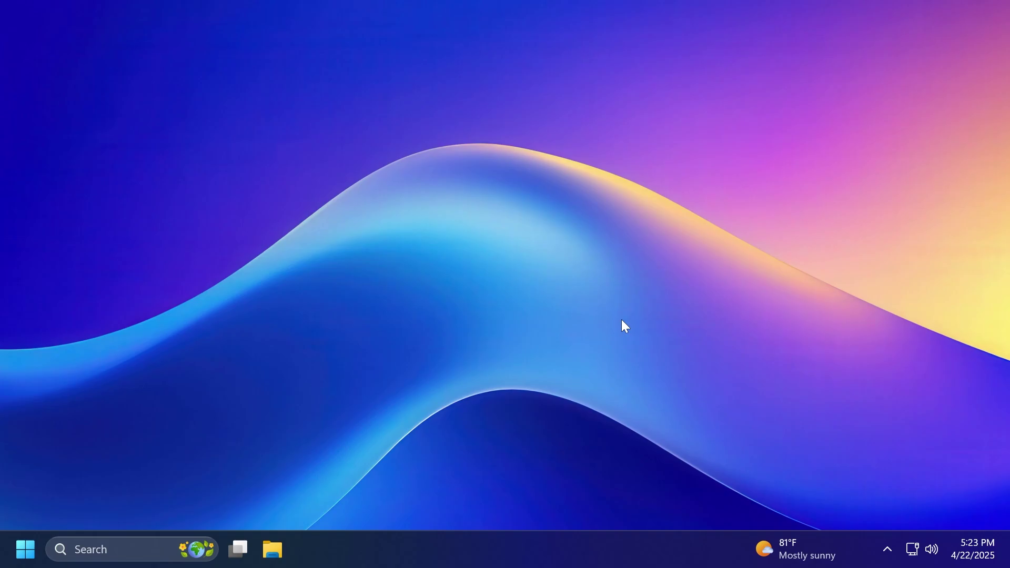
Open Task Manager from the taskbar menu to view running processes, then close it.
right_click(577, 541)
left_click(611, 488)
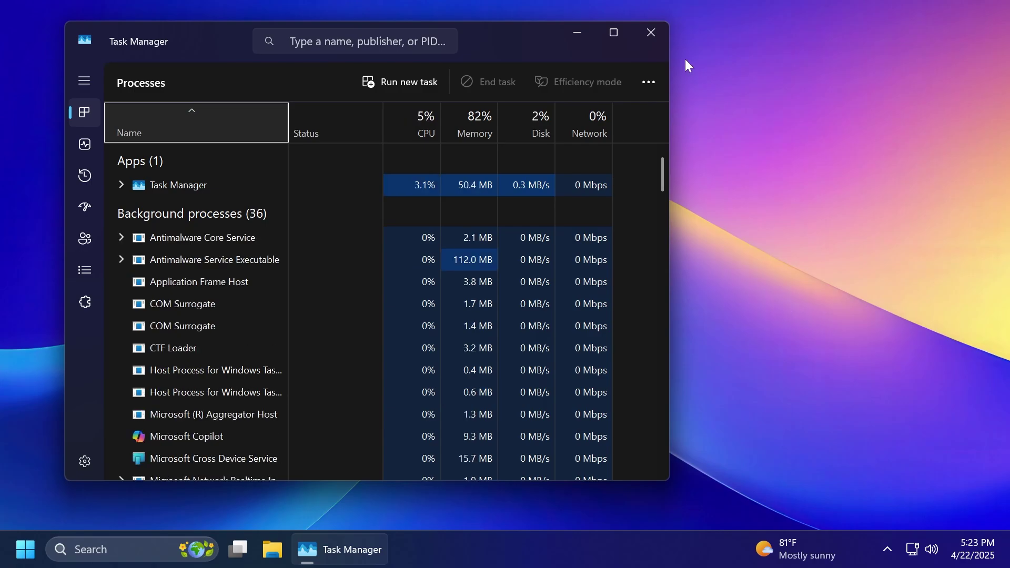
left_click(652, 34)
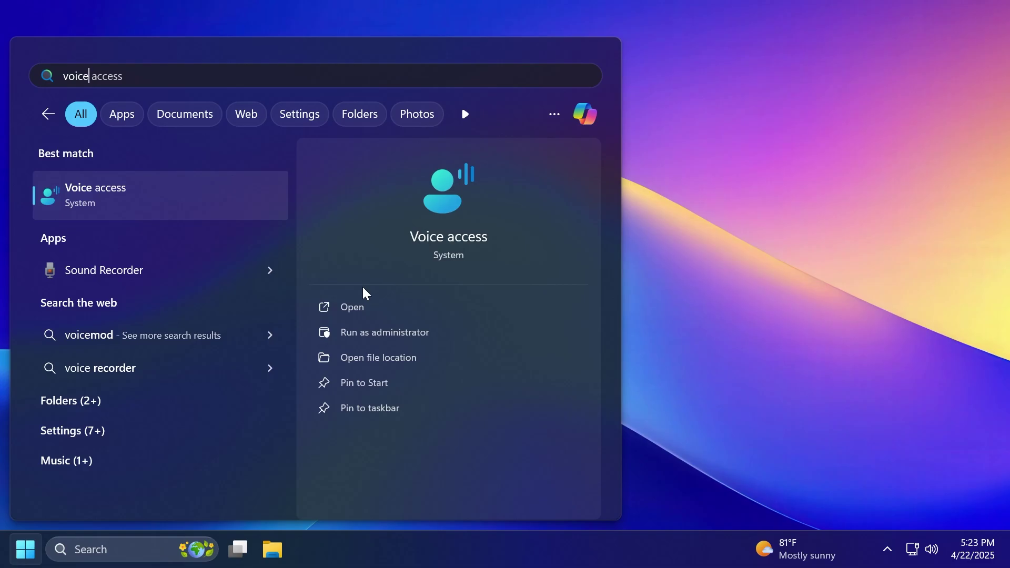
Dismiss the 'voice access' search results with Esc, returning to the desktop.
key("Escape")
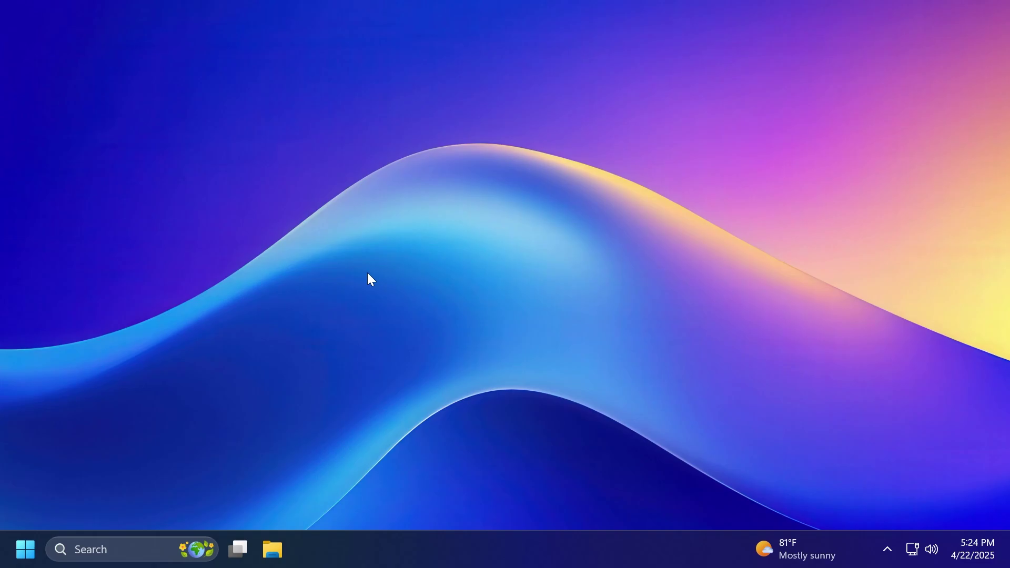
scroll(440, 303, "down", 1)
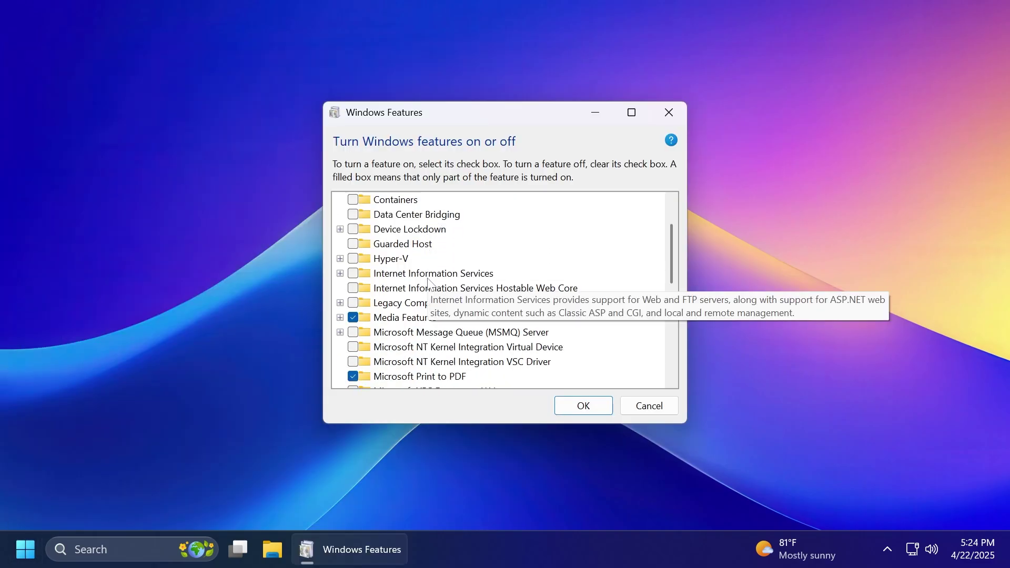
scroll(428, 281, "down", 6)
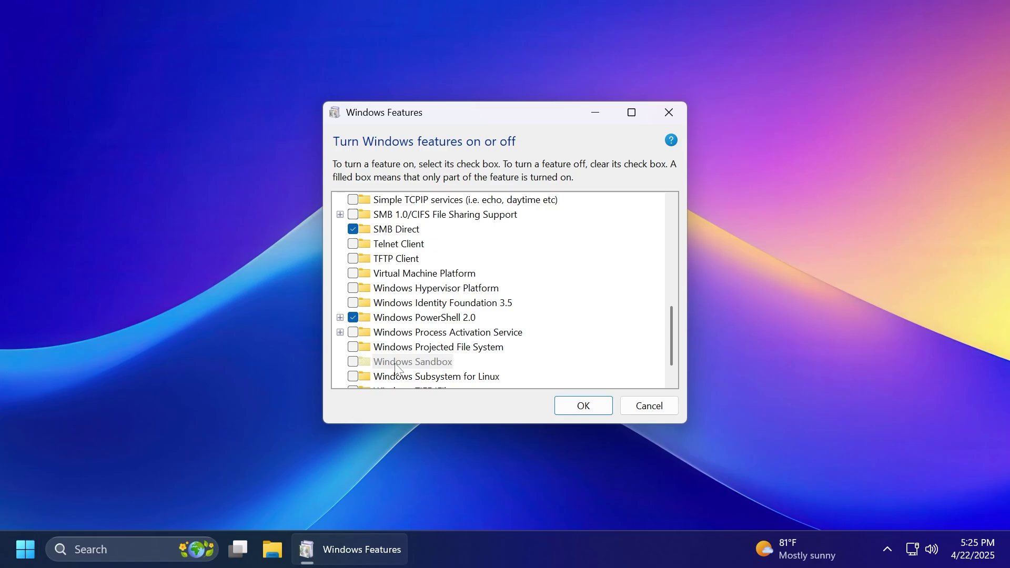
left_click(668, 112)
left_click(25, 550)
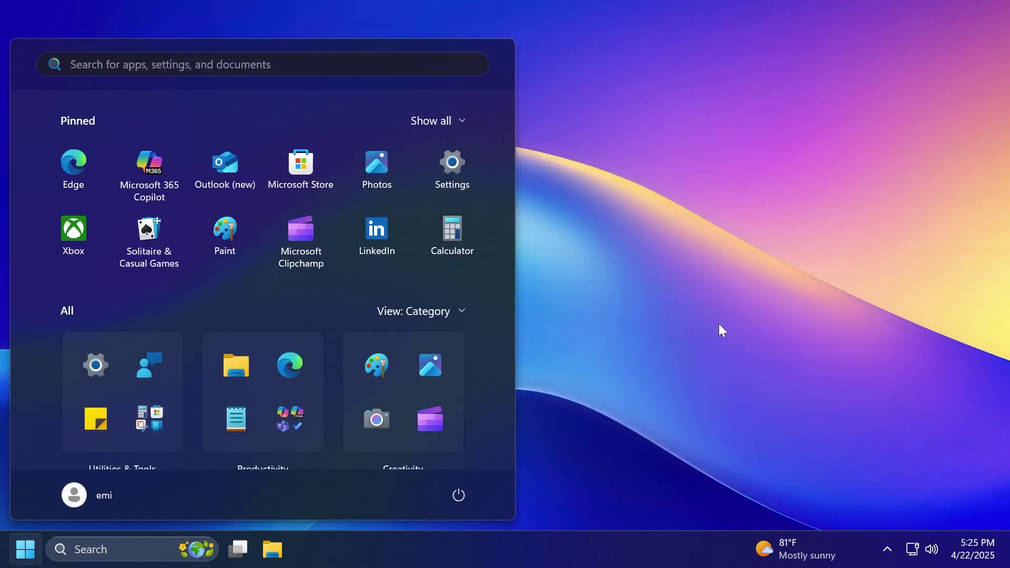
left_click(105, 499)
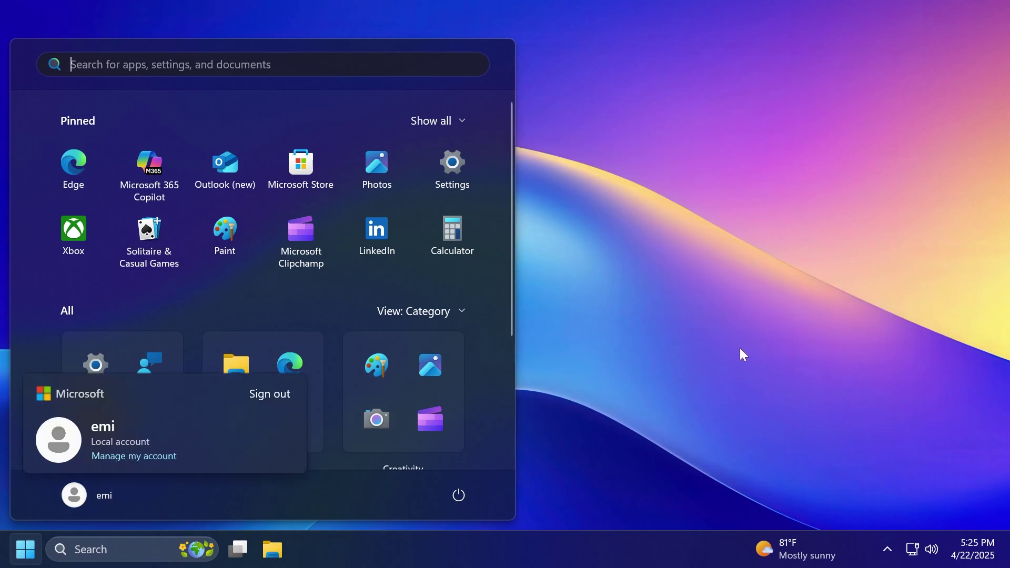
left_click(702, 333)
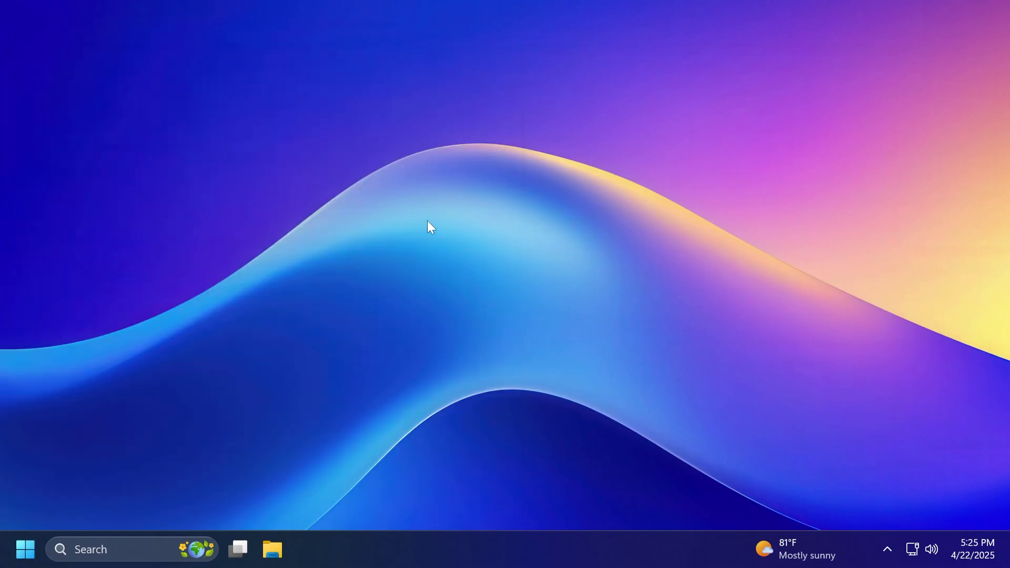